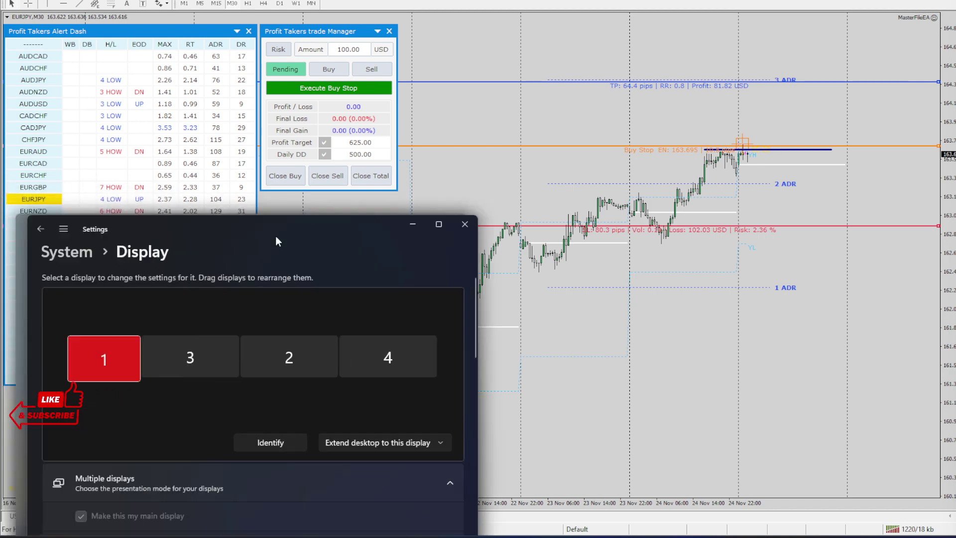
Review the display scale and resolution in the Windows display settings, then close the settings window.
{"action": "left_click_drag", "start_coordinate": [246, 233], "coordinate": [665, 42]}
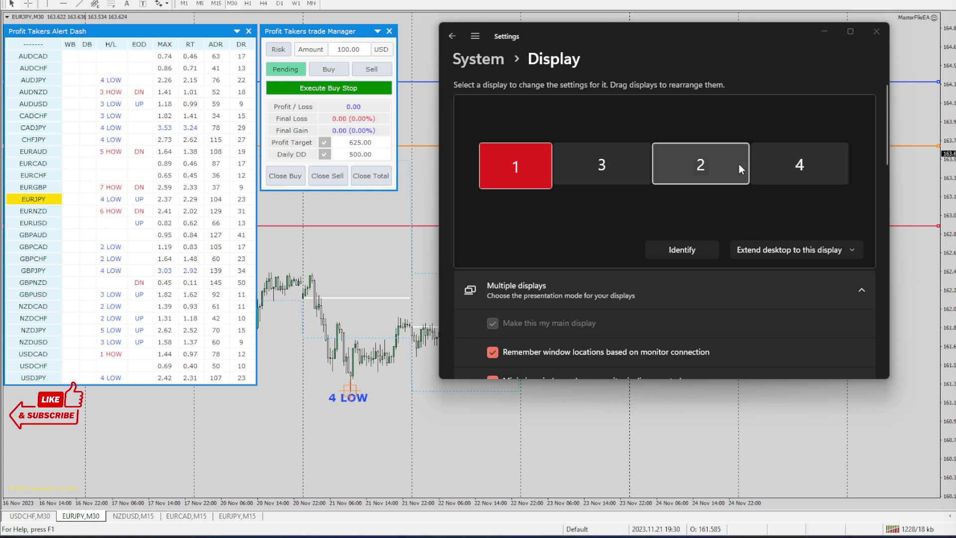
{"action": "scroll", "coordinate": [739, 166], "scroll_direction": "down", "scroll_amount": 3}
{"action": "scroll", "coordinate": [741, 172], "scroll_direction": "down", "scroll_amount": 5}
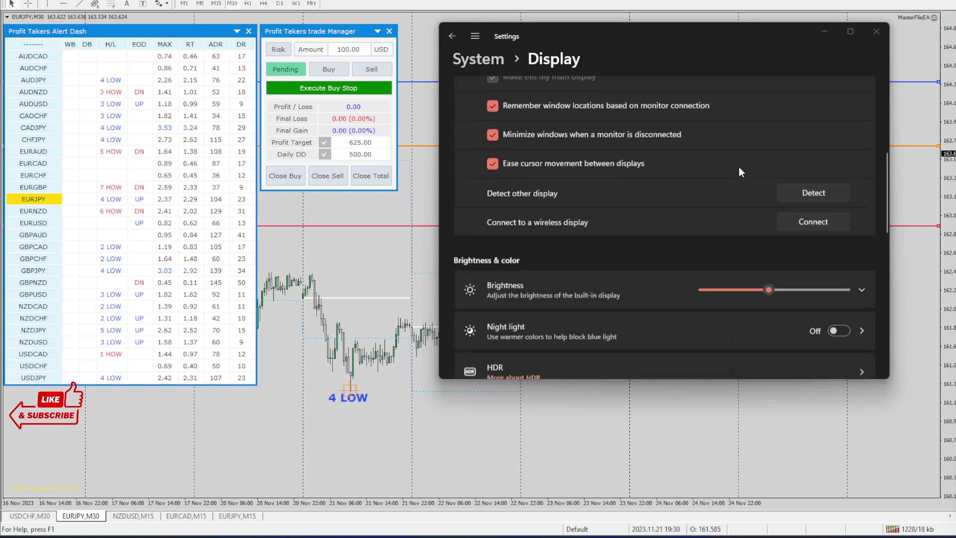
{"action": "scroll", "coordinate": [739, 166], "scroll_direction": "down", "scroll_amount": 2}
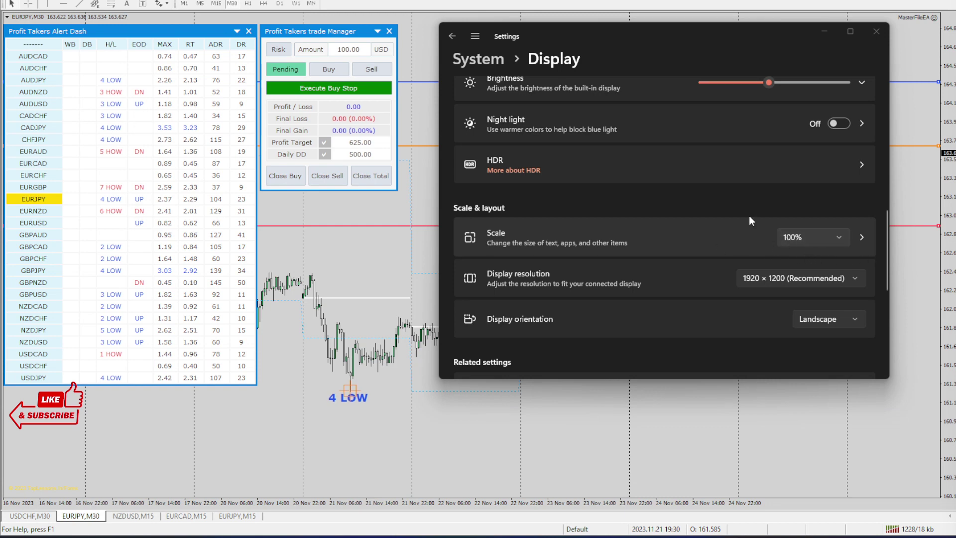
{"action": "left_click", "coordinate": [878, 32]}
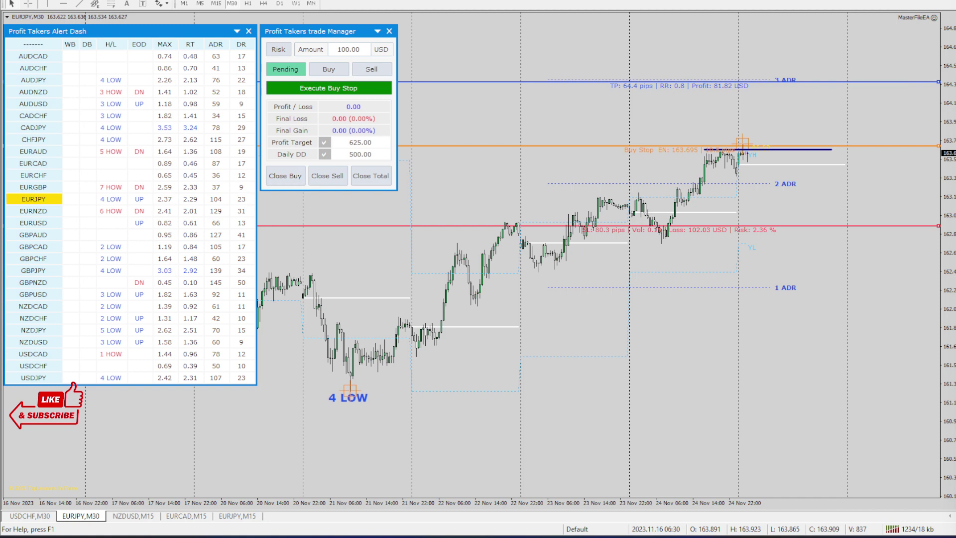
Check the compatibility options in the OANDA - MetaTrader shortcut properties and close the dialog.
{"action": "left_click_drag", "start_coordinate": [527, 161], "coordinate": [617, 65]}
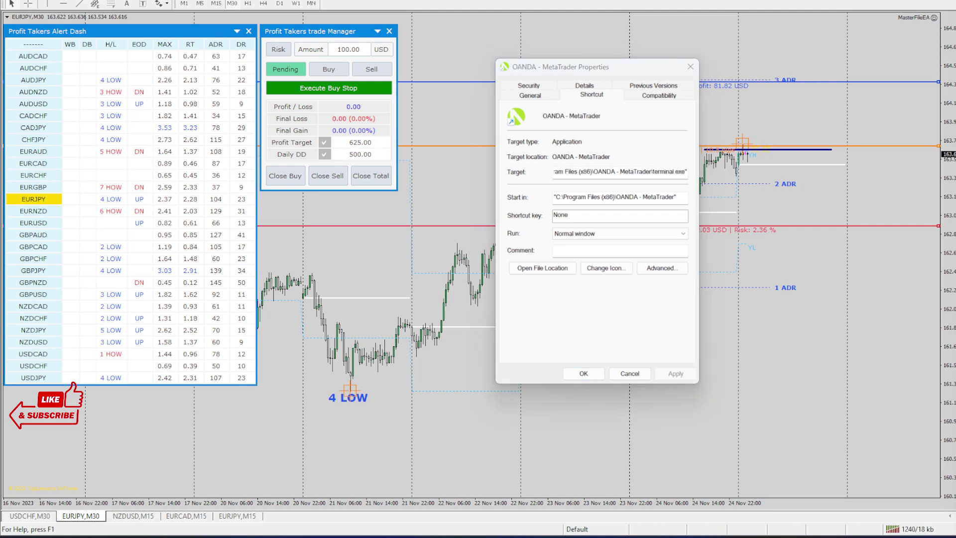
{"action": "left_click", "coordinate": [660, 95]}
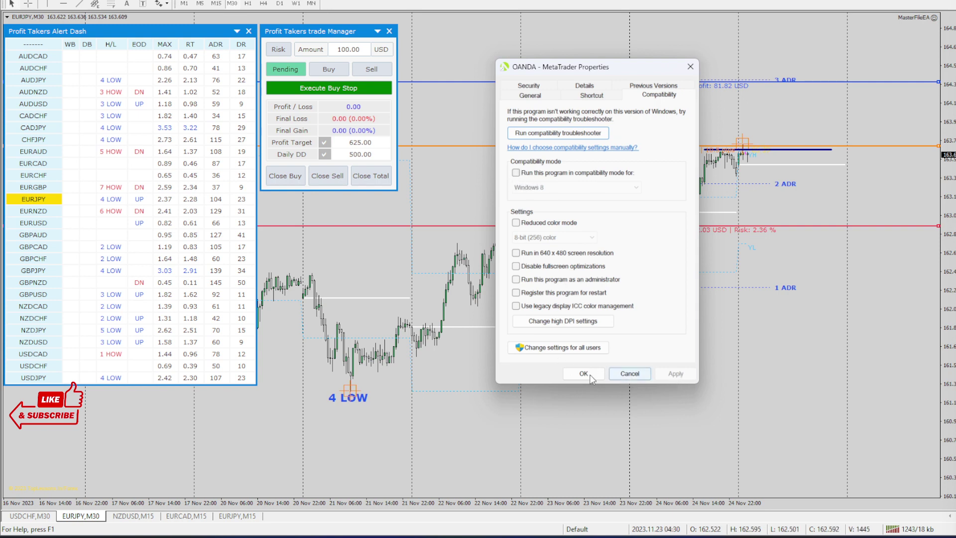
{"action": "left_click", "coordinate": [584, 374]}
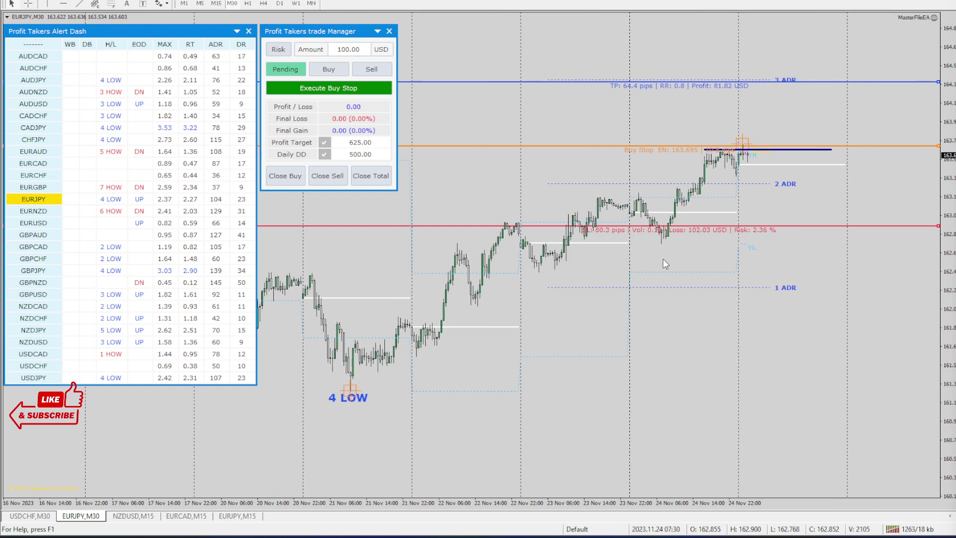
{"action": "scroll", "coordinate": [662, 258], "scroll_direction": "left", "scroll_amount": 3}
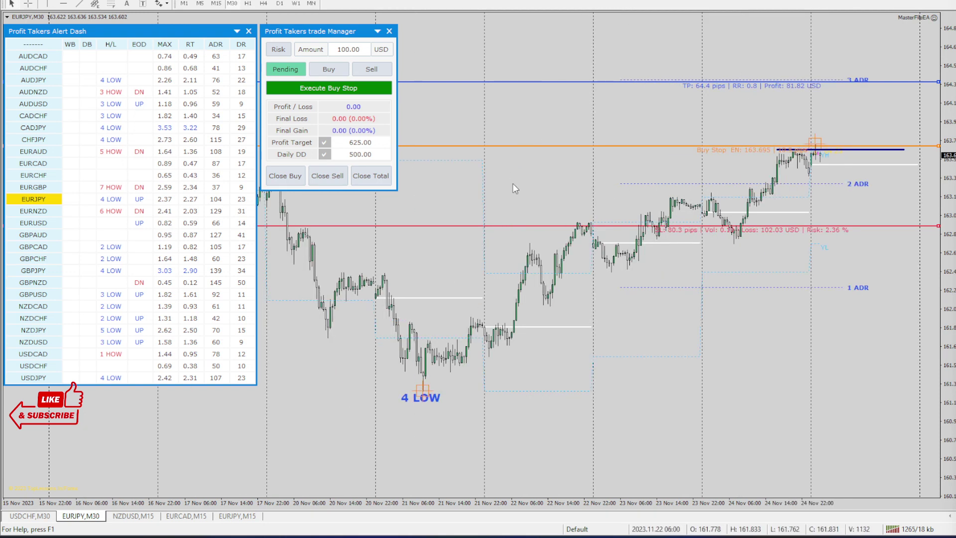
{"action": "scroll", "coordinate": [498, 334], "scroll_direction": "right", "scroll_amount": 3}
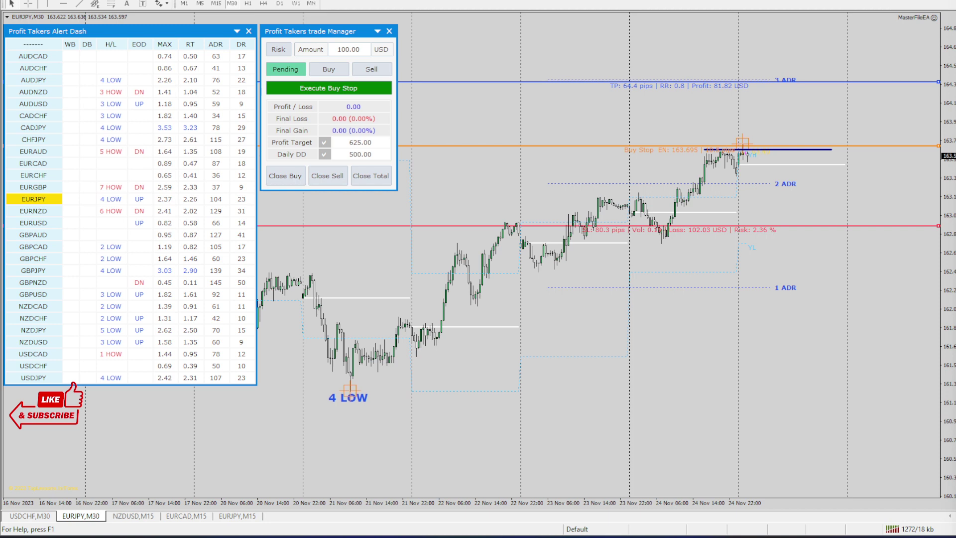
Show the Navigator and examine the options available for the Expert Advisors group and for MasterFileEA.
{"action": "key", "text": "ctrl+n"}
{"action": "scroll", "coordinate": [88, 72], "scroll_direction": "up", "scroll_amount": 2}
{"action": "left_click", "coordinate": [10, 67]}
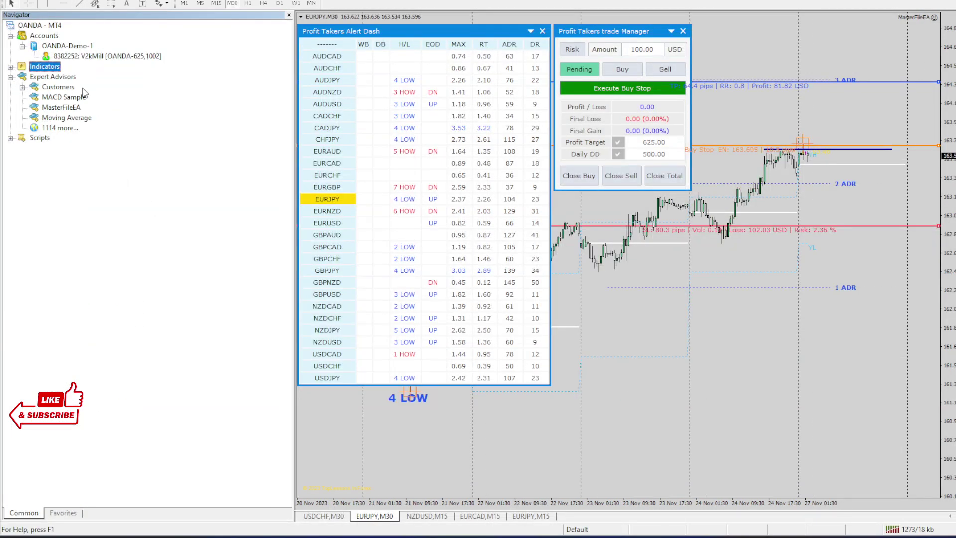
{"action": "left_click", "coordinate": [46, 78]}
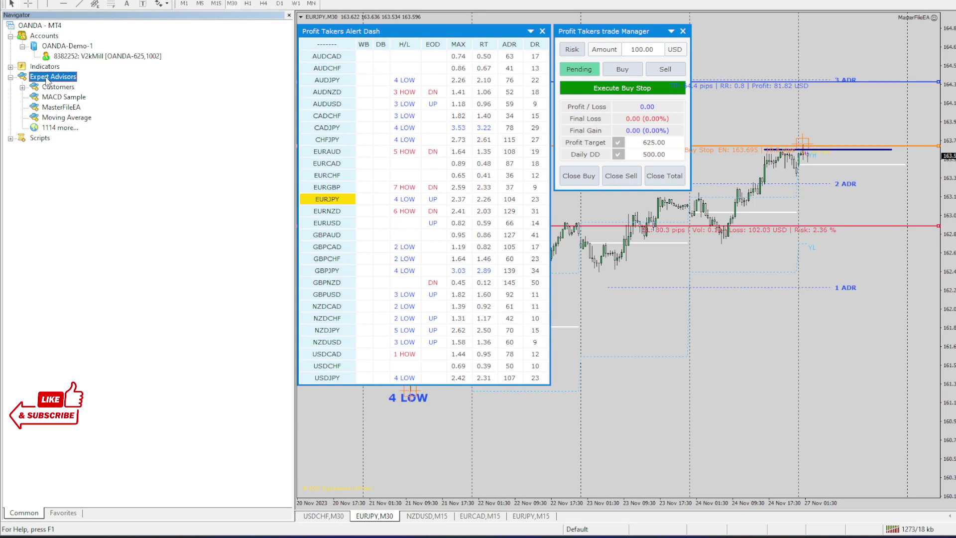
{"action": "right_click", "coordinate": [47, 80]}
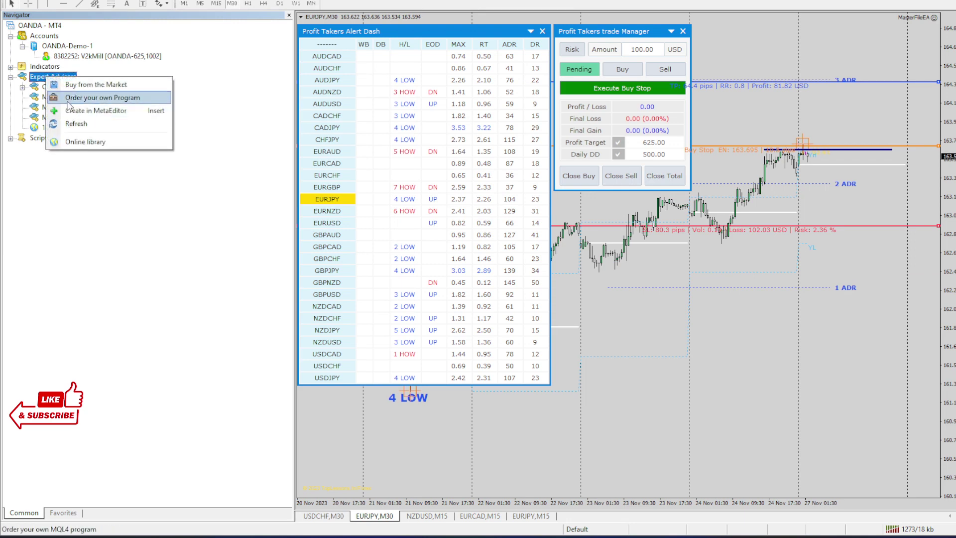
{"action": "left_click", "coordinate": [159, 237]}
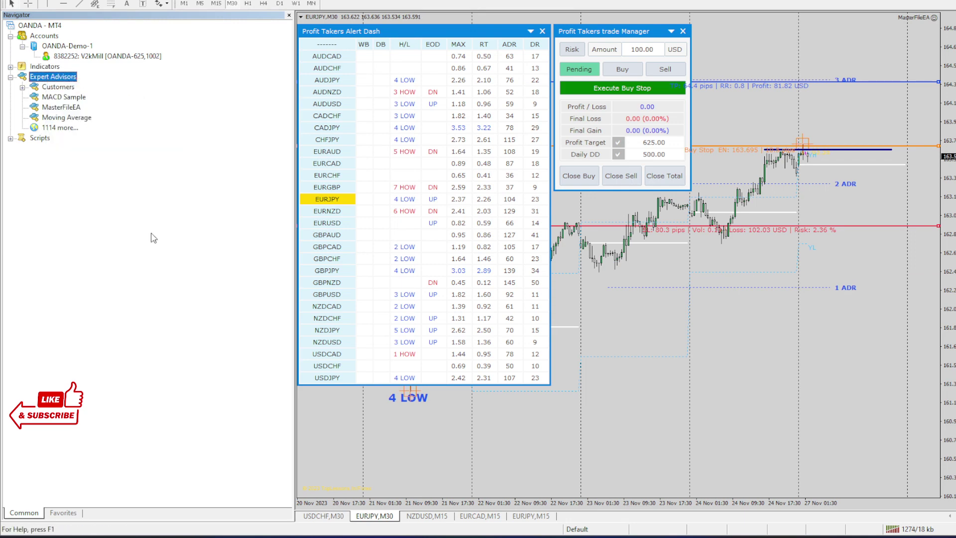
{"action": "right_click", "coordinate": [60, 107]}
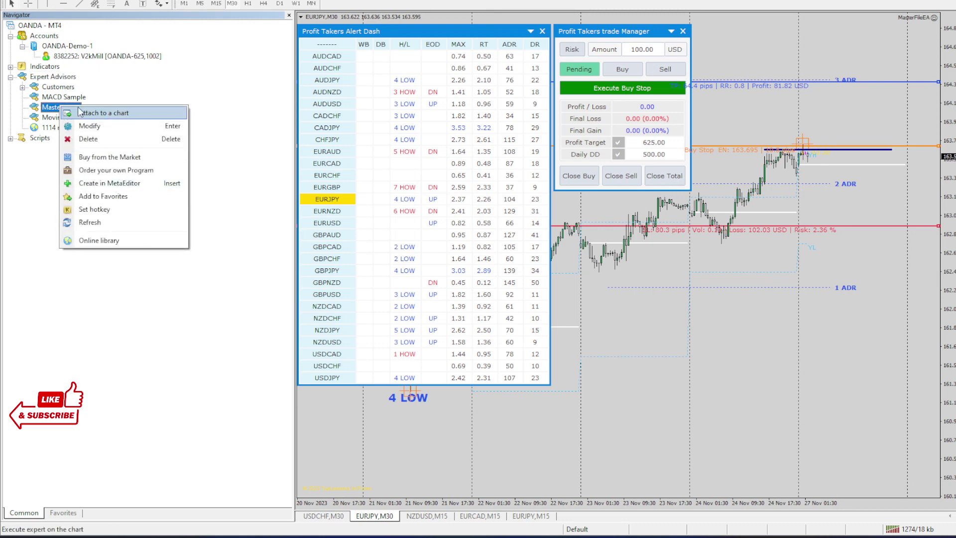
{"action": "left_click", "coordinate": [83, 354]}
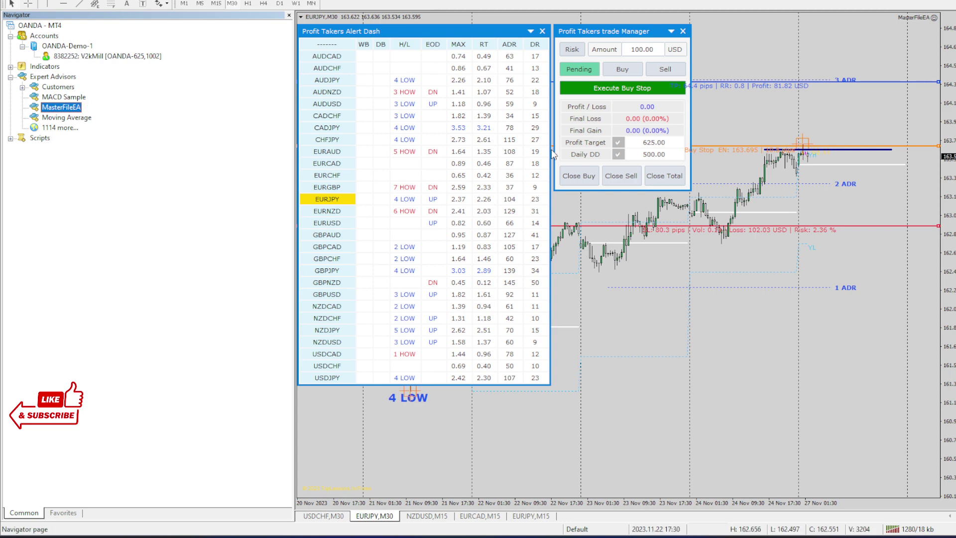
Open the properties of the expert advisor attached to the EURJPY chart and review its inputs, including the symbols list.
{"action": "right_click", "coordinate": [502, 33]}
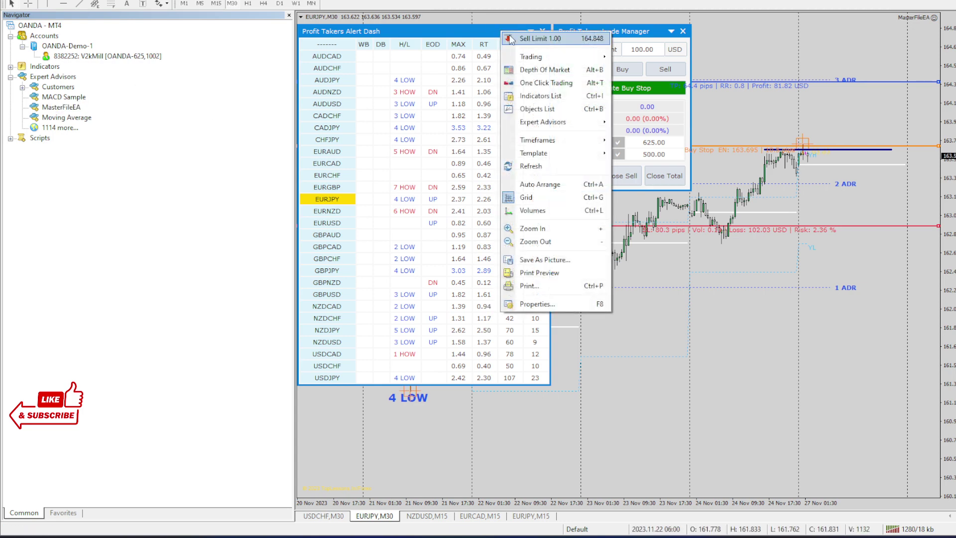
{"action": "mouse_move", "coordinate": [568, 122]}
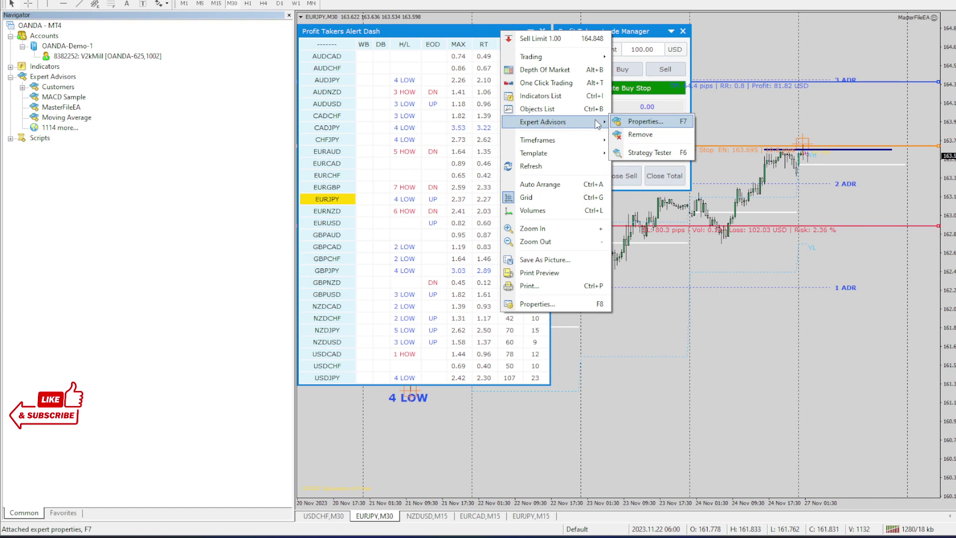
{"action": "left_click", "coordinate": [650, 122]}
{"action": "left_click_drag", "start_coordinate": [680, 75], "coordinate": [516, 96]}
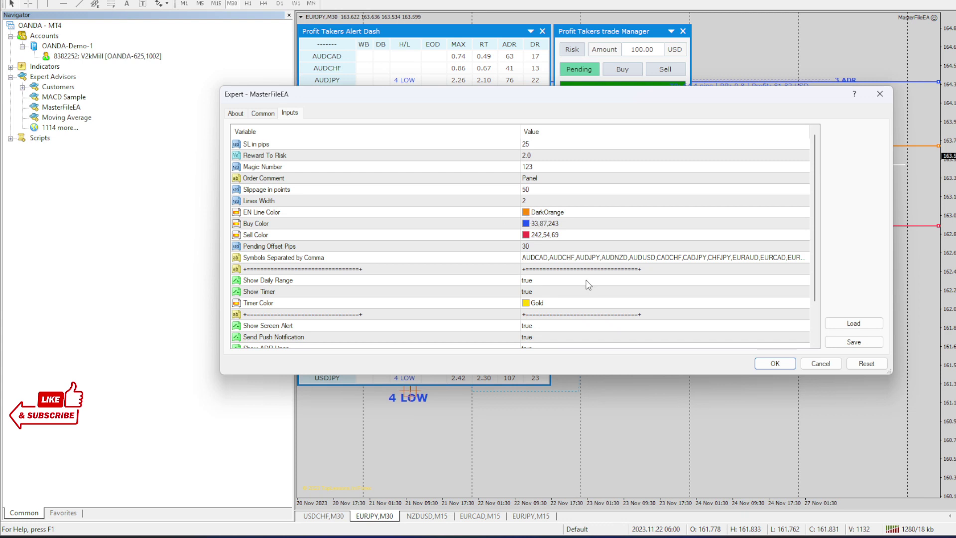
{"action": "left_click", "coordinate": [530, 260]}
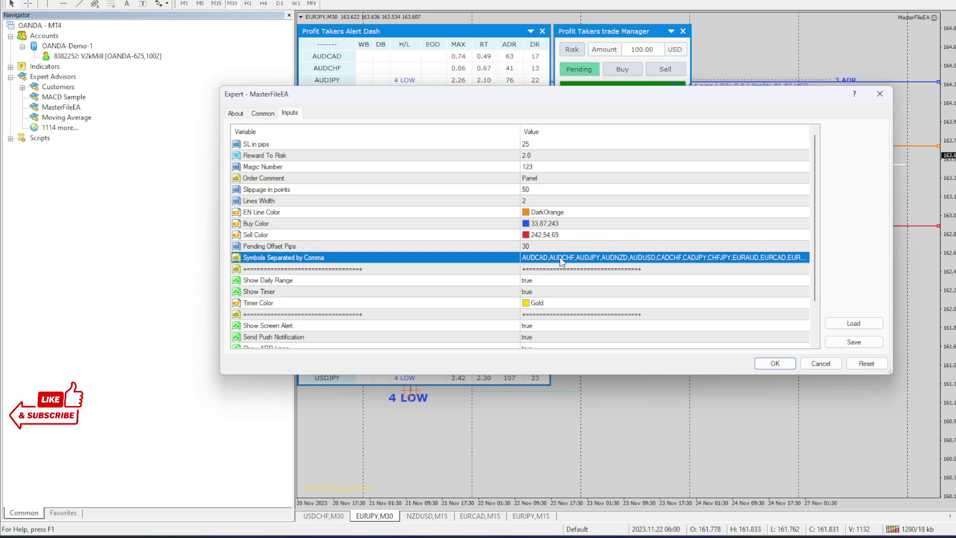
{"action": "scroll", "coordinate": [560, 257], "scroll_direction": "down", "scroll_amount": 2}
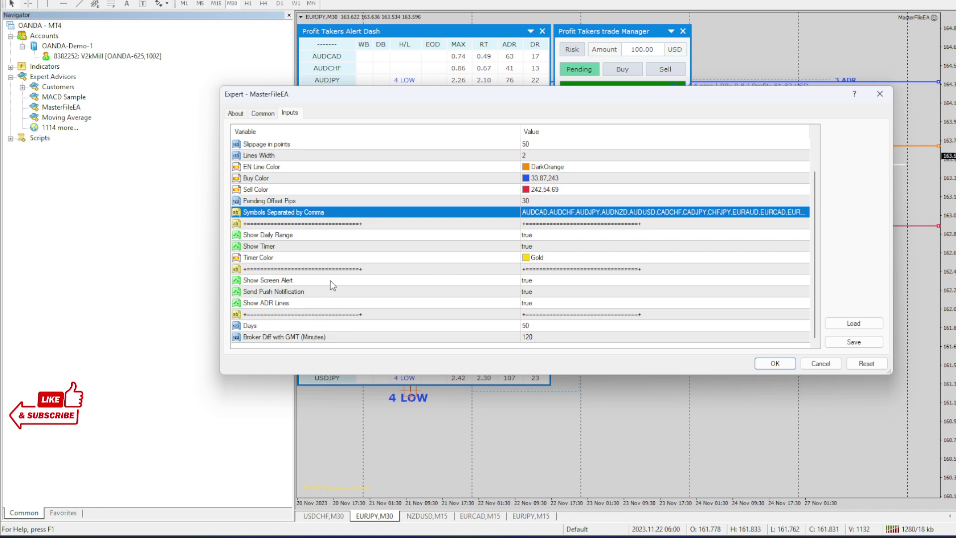
Set Send Push Notification to false in the MasterFileEA inputs and apply the settings.
{"action": "left_click", "coordinate": [548, 290]}
{"action": "left_click", "coordinate": [548, 291]}
{"action": "left_click", "coordinate": [548, 302]}
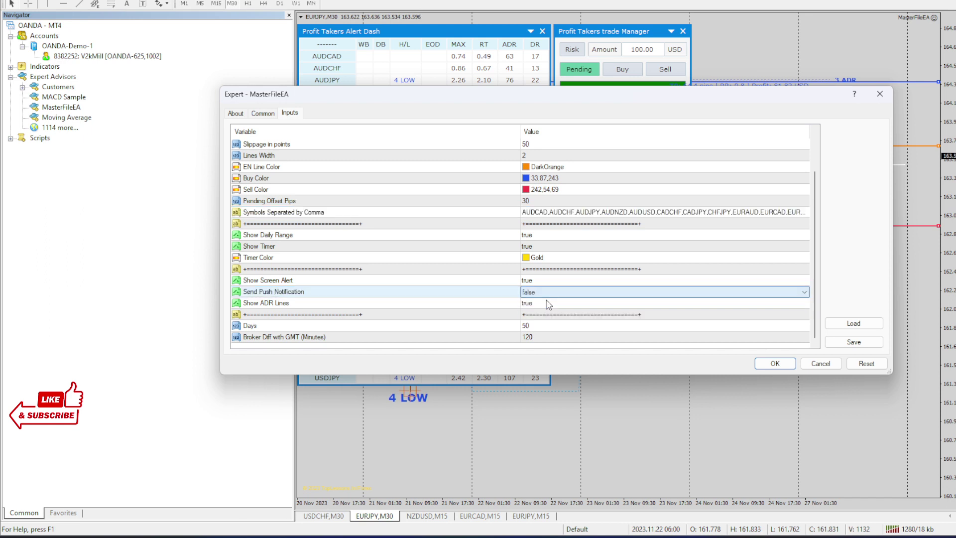
{"action": "left_click", "coordinate": [501, 293]}
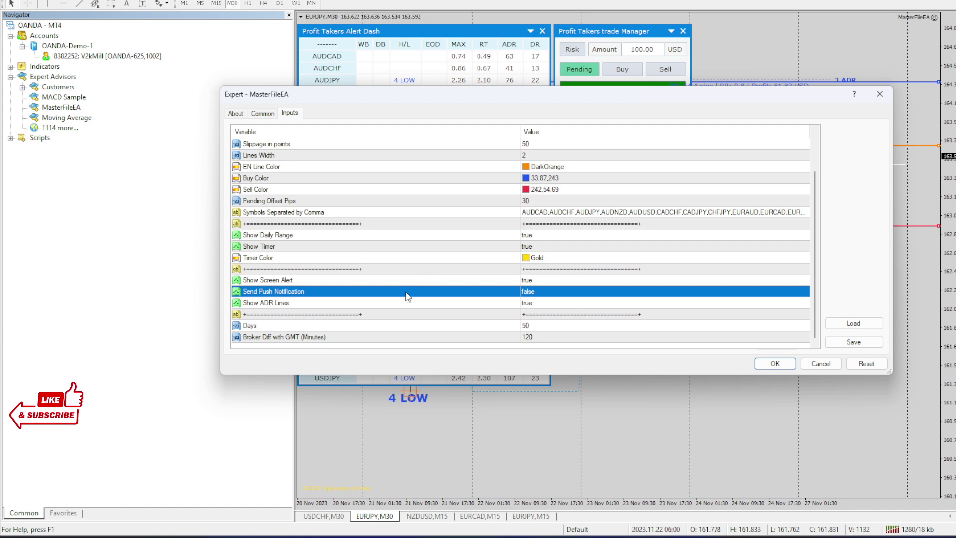
{"action": "scroll", "coordinate": [414, 297], "scroll_direction": "up", "scroll_amount": 1}
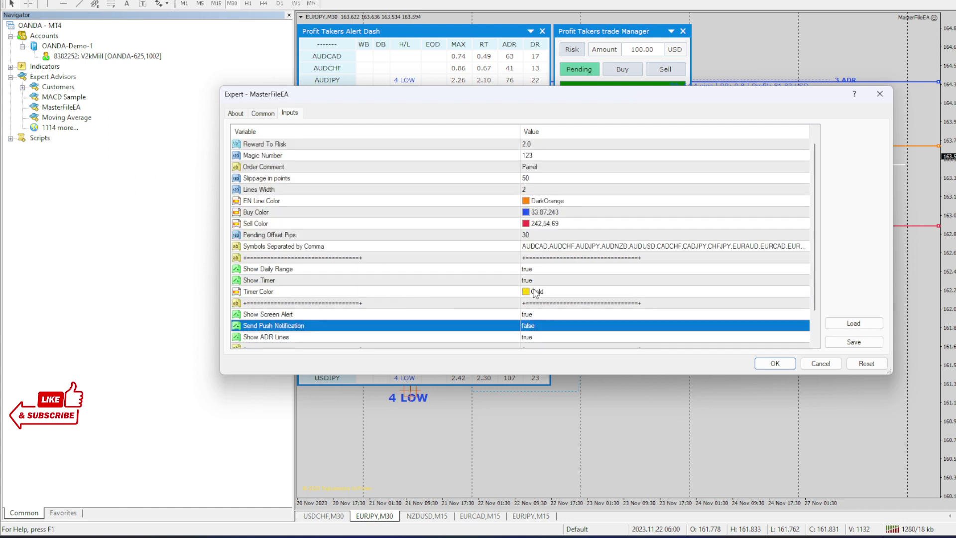
{"action": "scroll", "coordinate": [534, 286], "scroll_direction": "up", "scroll_amount": 1}
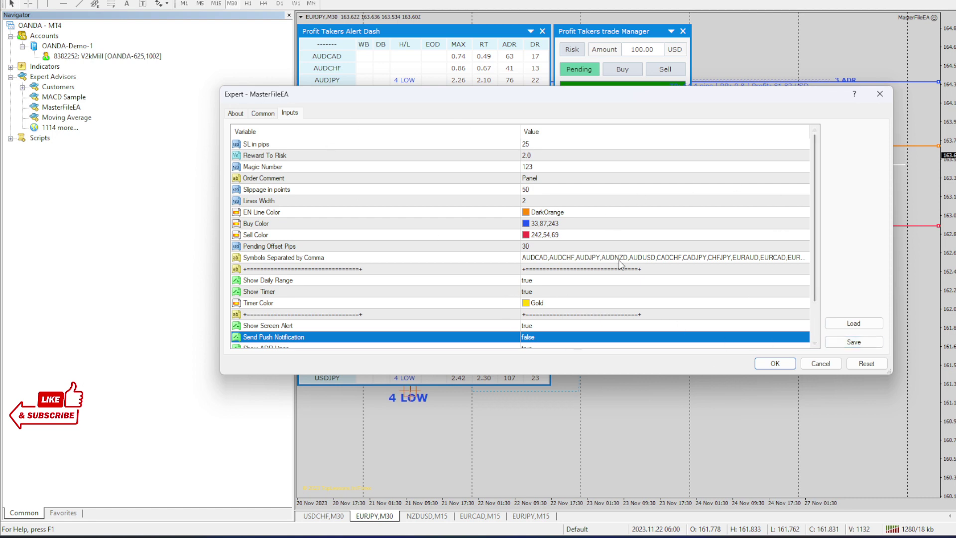
{"action": "left_click", "coordinate": [775, 364]}
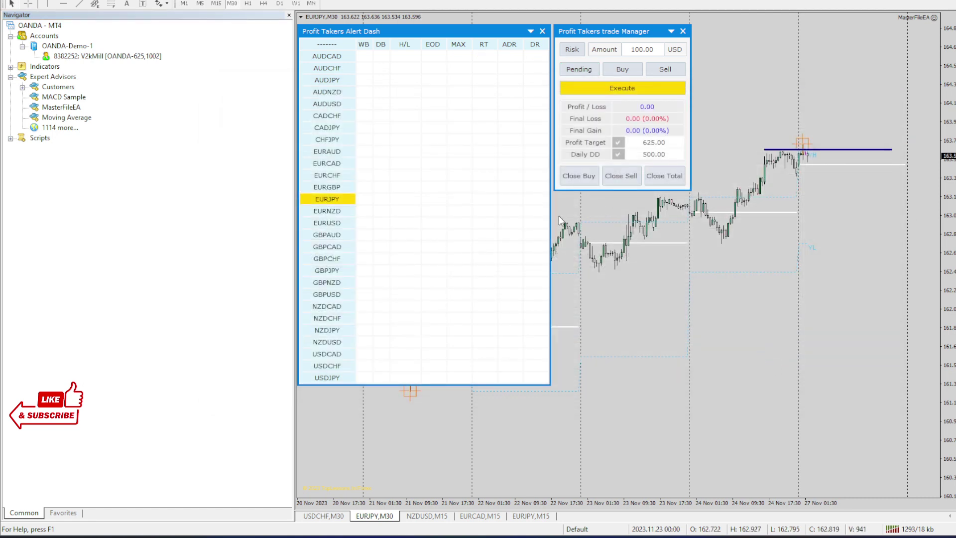
Save the chart as template !!PTAD.tpl, replacing the existing file, and hide the Navigator.
{"action": "right_click", "coordinate": [616, 244]}
{"action": "mouse_move", "coordinate": [677, 347]}
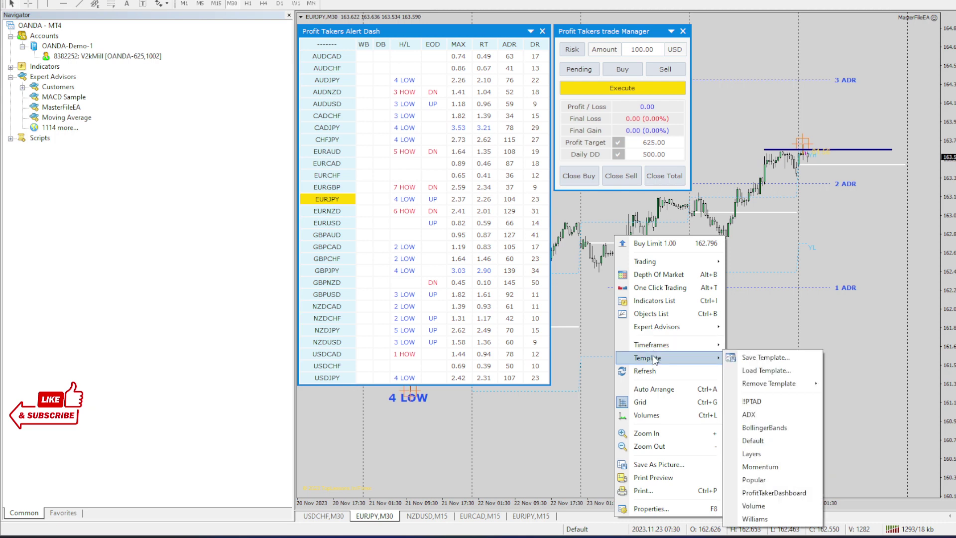
{"action": "left_click", "coordinate": [755, 357]}
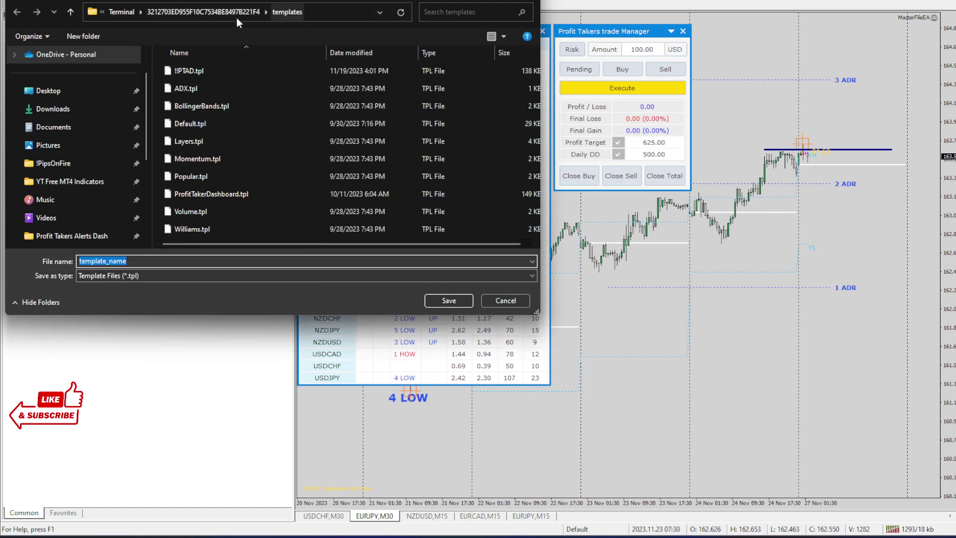
{"action": "left_click", "coordinate": [188, 72]}
{"action": "left_click", "coordinate": [448, 299]}
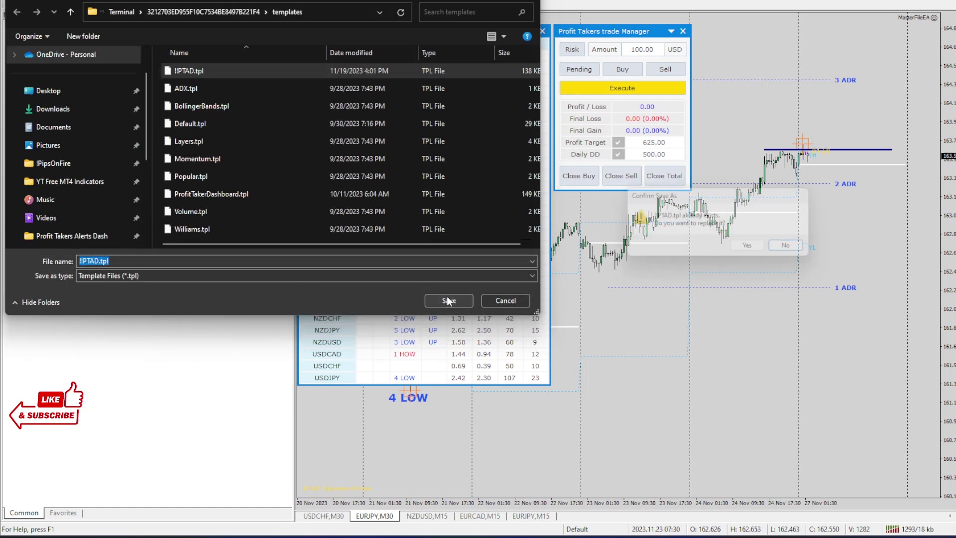
{"action": "left_click", "coordinate": [743, 249]}
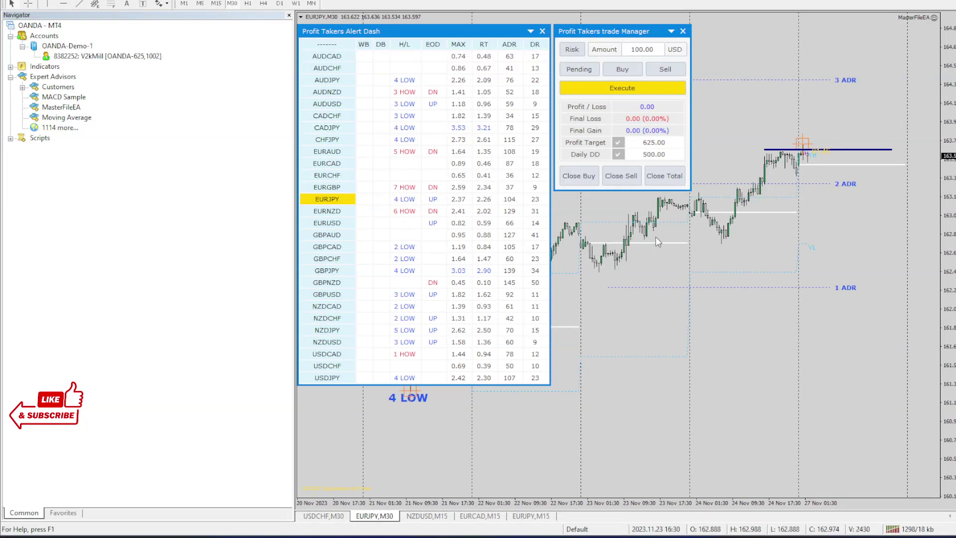
{"action": "left_click", "coordinate": [289, 15]}
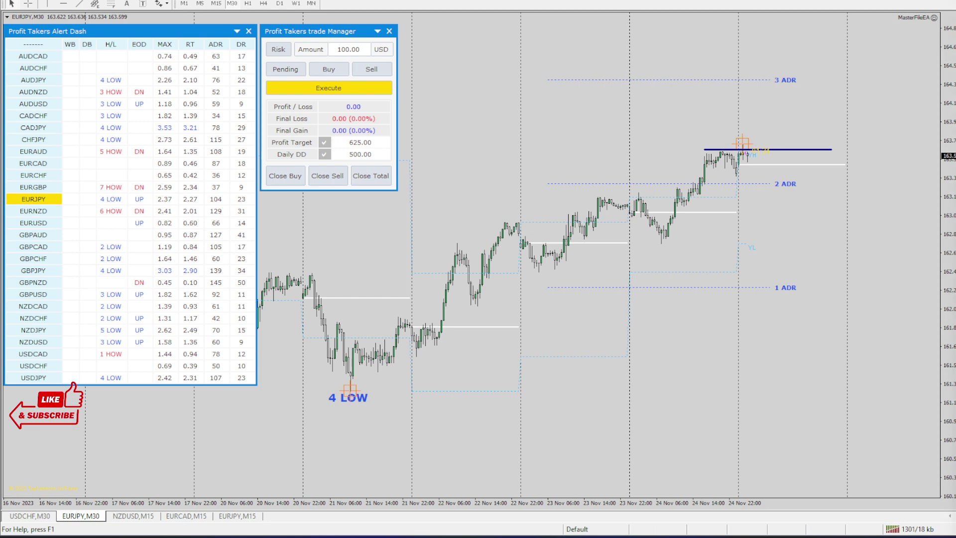
Switch the trade manager's risk mode to Fixed and set the lot size to 0.10.
{"action": "left_click", "coordinate": [278, 50]}
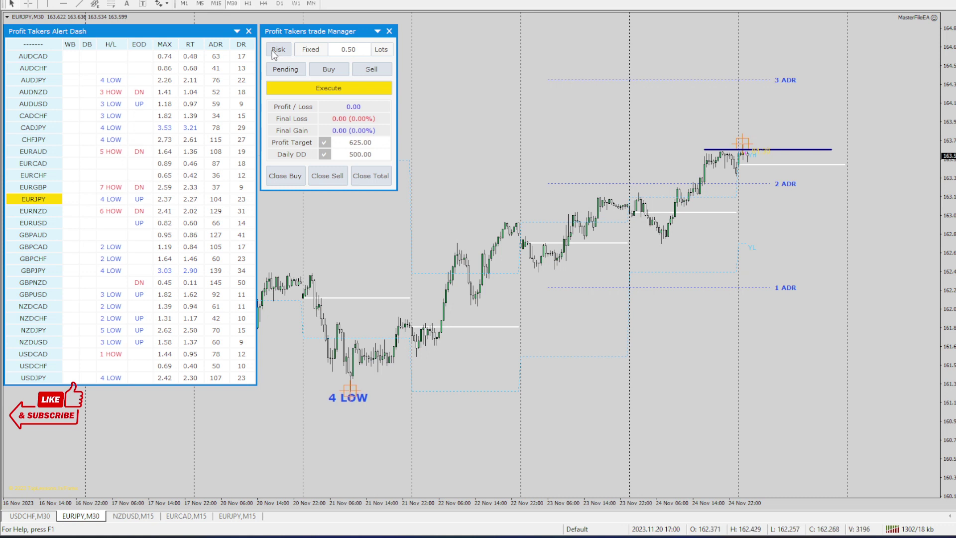
{"action": "left_click", "coordinate": [355, 49]}
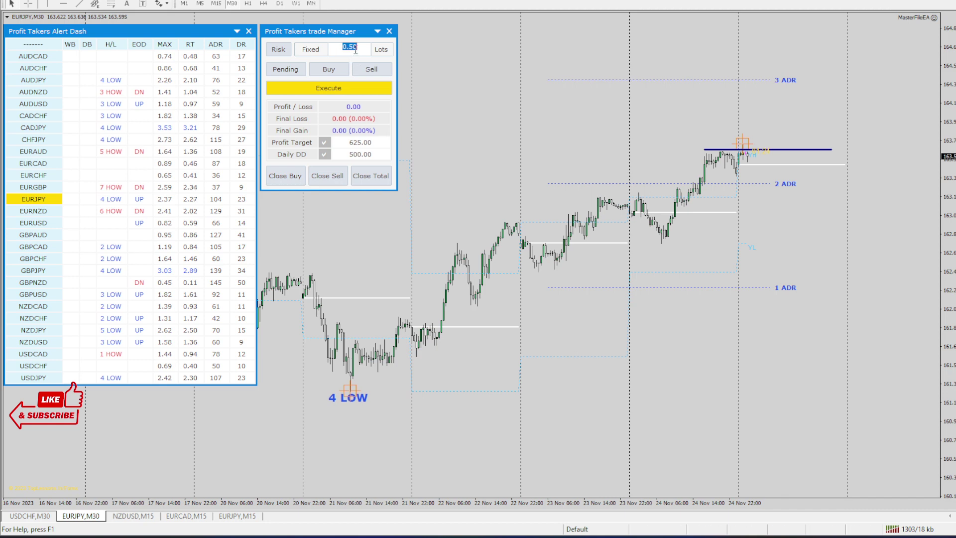
{"action": "key", "text": "BackSpace"}
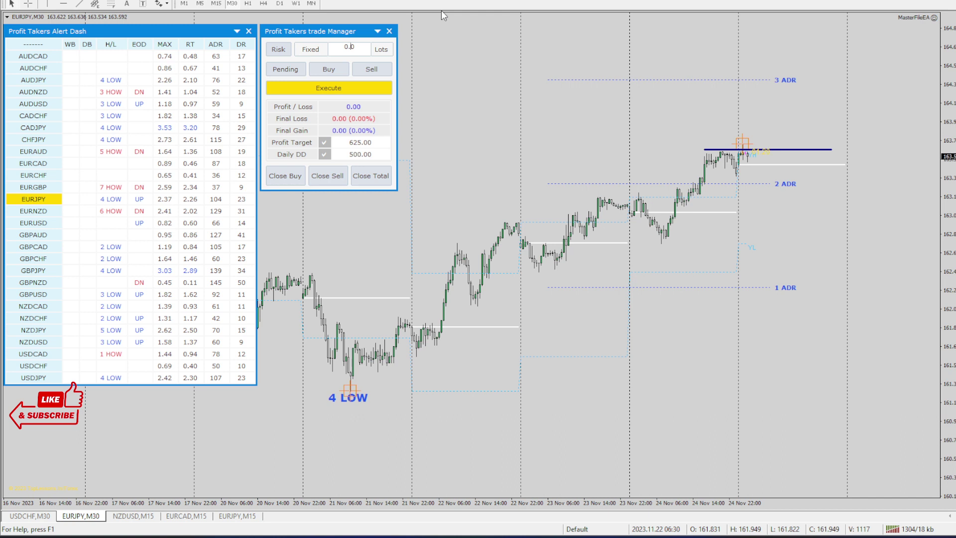
{"action": "type", "text": "1"}
{"action": "key", "text": "Return"}
Switch the trade manager's risk mode to Percent, look at its value, and change it on to Amount in USD.
{"action": "left_click", "coordinate": [274, 51]}
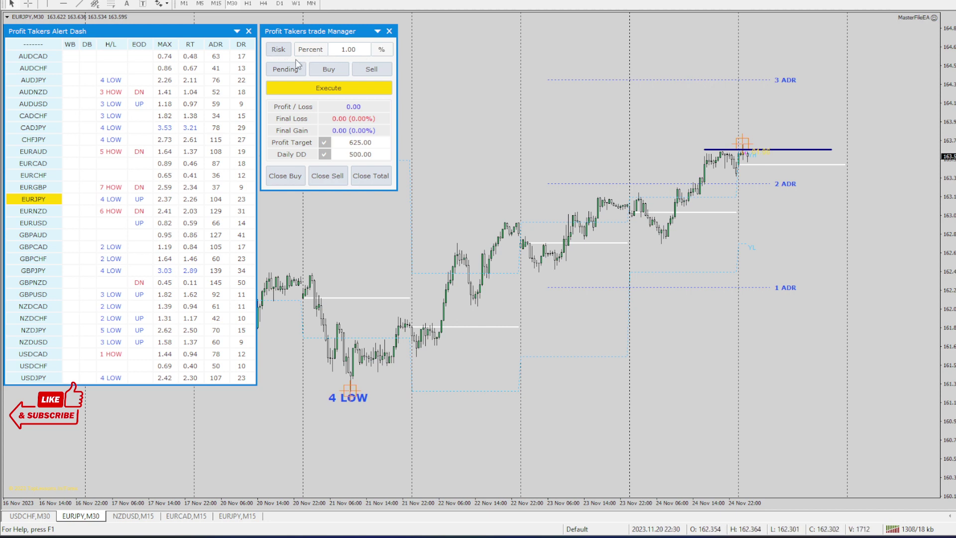
{"action": "left_click", "coordinate": [344, 55]}
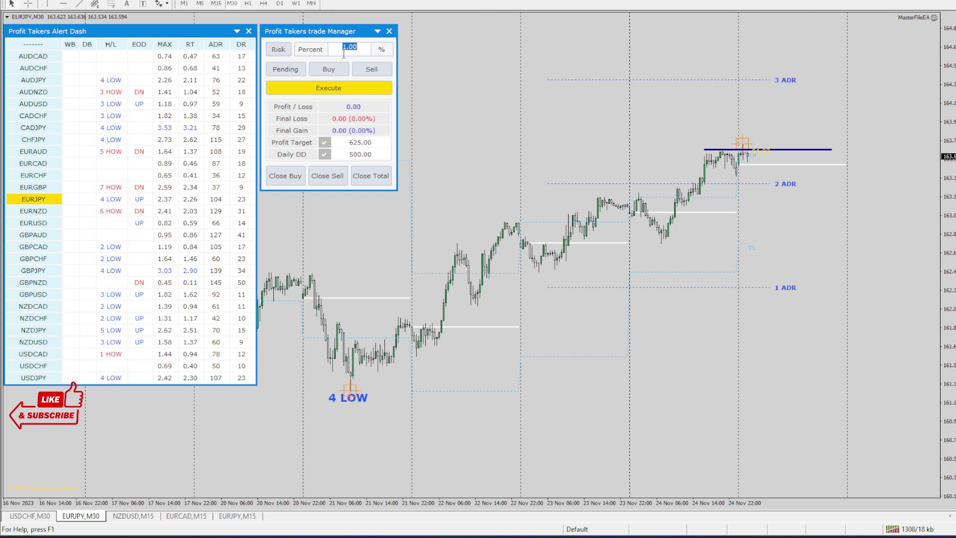
{"action": "left_click", "coordinate": [311, 55]}
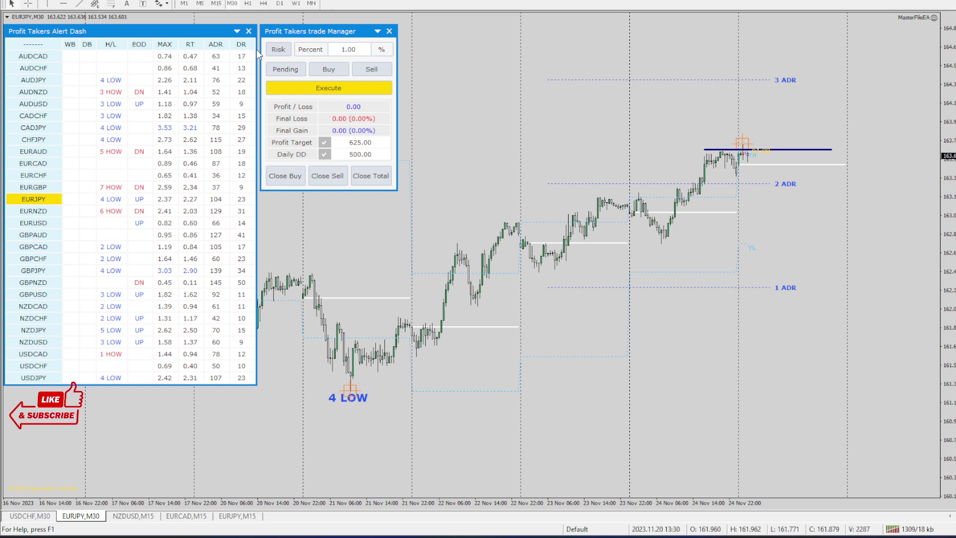
{"action": "left_click", "coordinate": [282, 54]}
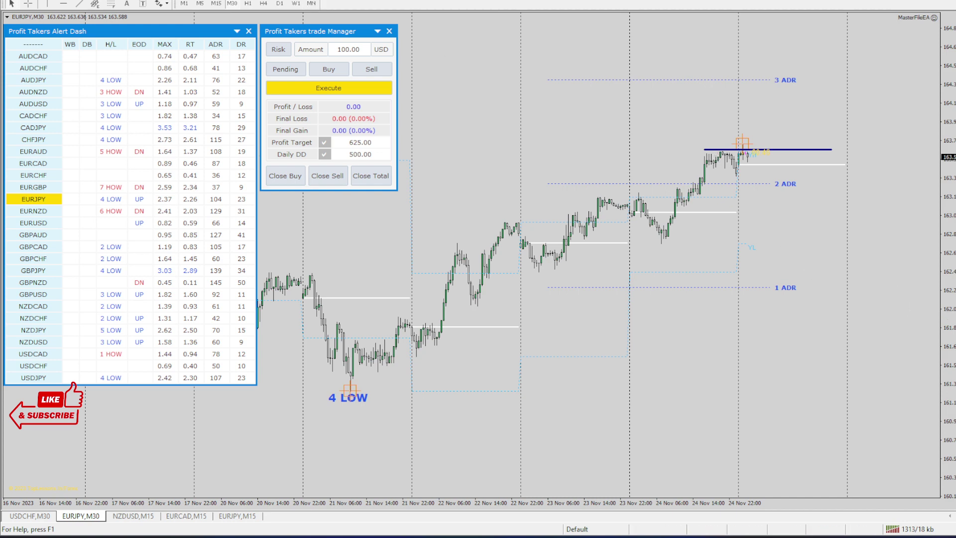
Collapse the Profit Takers Alert Dash and move the trade manager directly beneath it.
{"action": "left_click", "coordinate": [237, 31]}
{"action": "left_click_drag", "start_coordinate": [309, 33], "coordinate": [53, 54]}
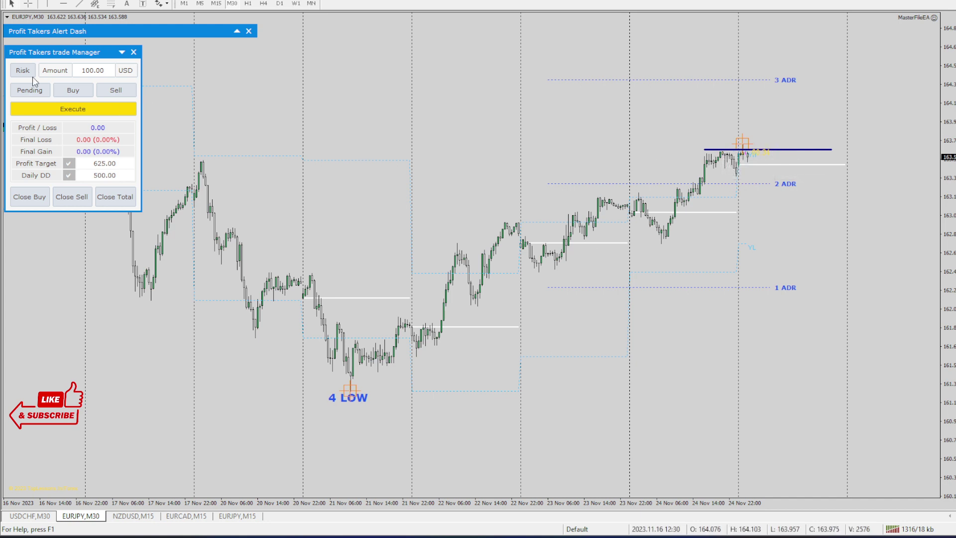
Preview a market Sell order on EURJPY and adjust its take-profit line to about 44 pips.
{"action": "left_click", "coordinate": [131, 94]}
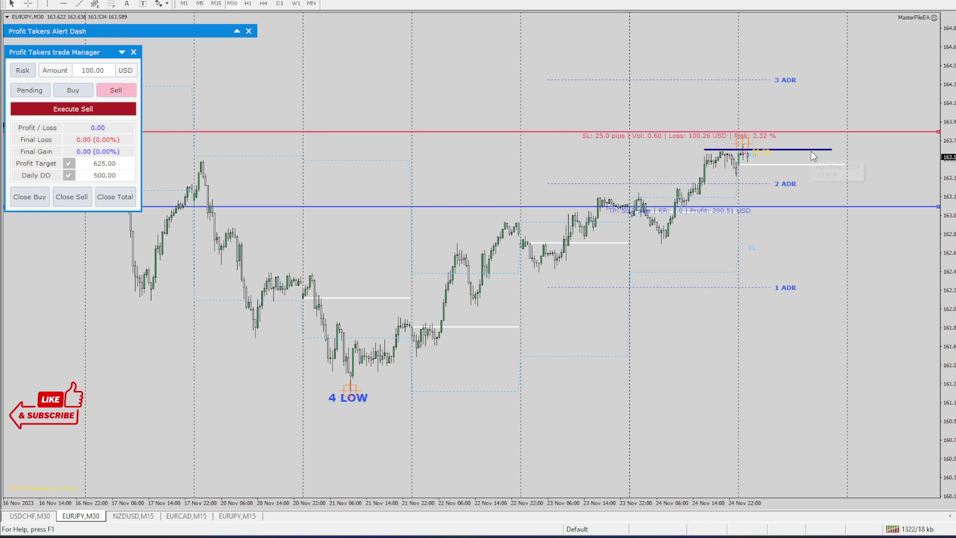
{"action": "left_click_drag", "start_coordinate": [949, 240], "coordinate": [951, 198]}
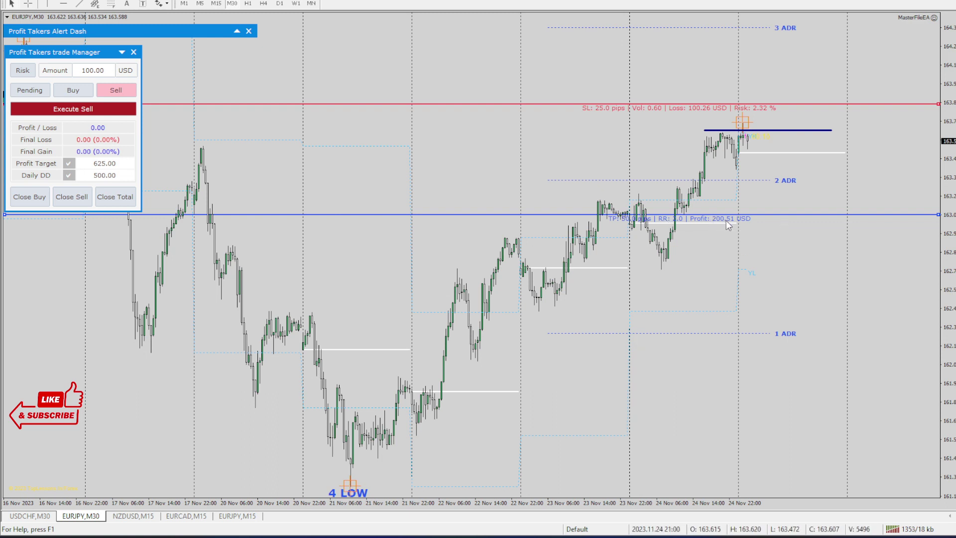
{"action": "left_click_drag", "start_coordinate": [790, 214], "coordinate": [859, 180]}
{"action": "left_click_drag", "start_coordinate": [860, 184], "coordinate": [871, 205]}
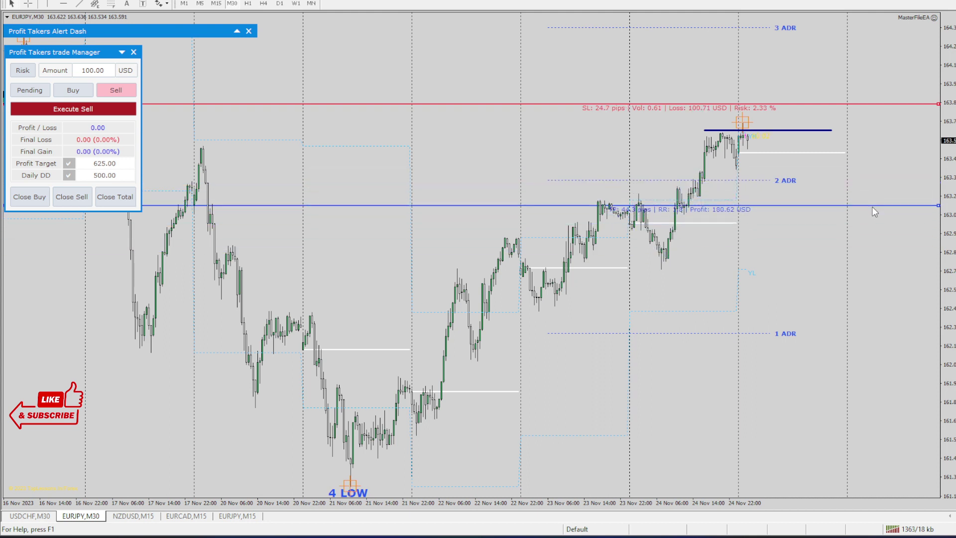
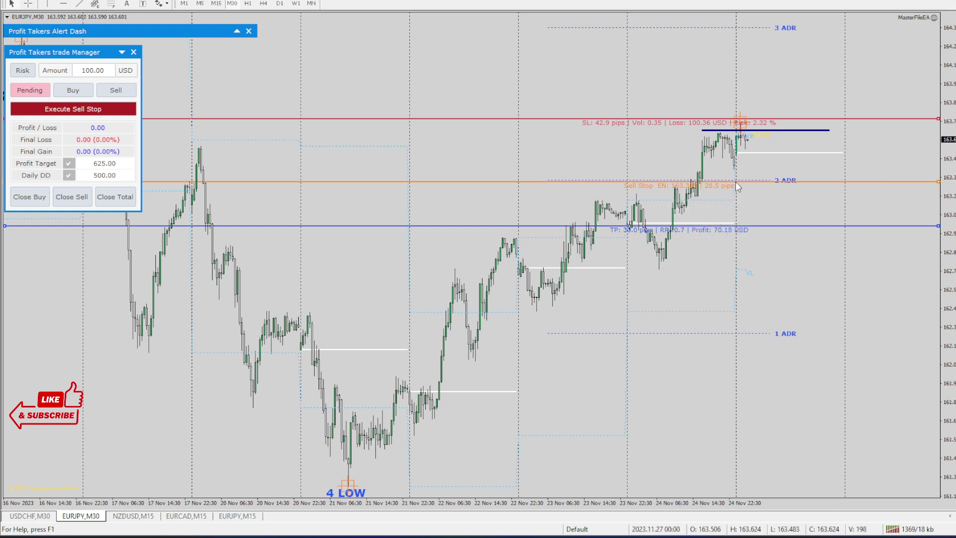
Raise the pending sell order's entry line above the current price to make it a Sell Limit at 163.626.
{"action": "left_click_drag", "start_coordinate": [741, 181], "coordinate": [745, 137]}
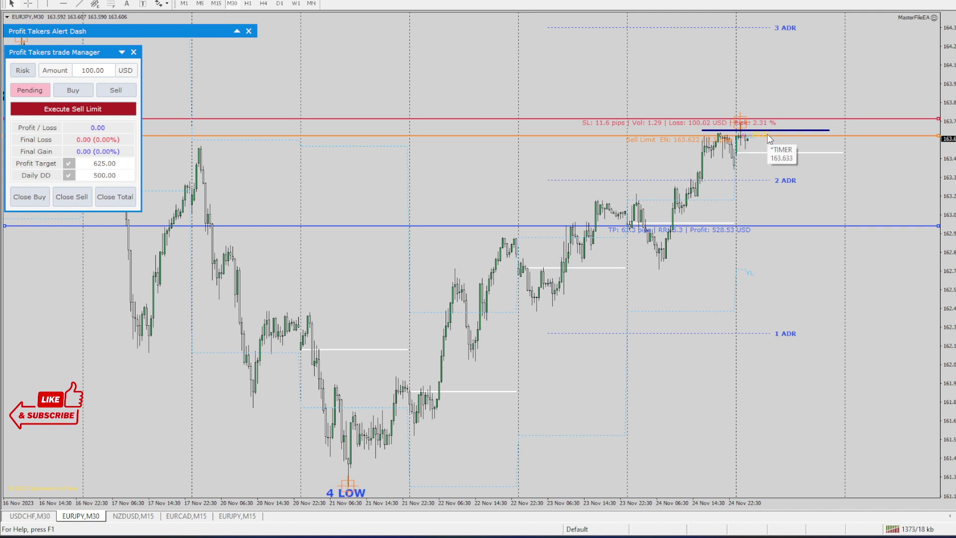
{"action": "mouse_move", "coordinate": [768, 135]}
{"action": "left_mouse_down"}
{"action": "mouse_move", "coordinate": [769, 181]}
{"action": "mouse_move", "coordinate": [776, 135]}
{"action": "left_mouse_up"}
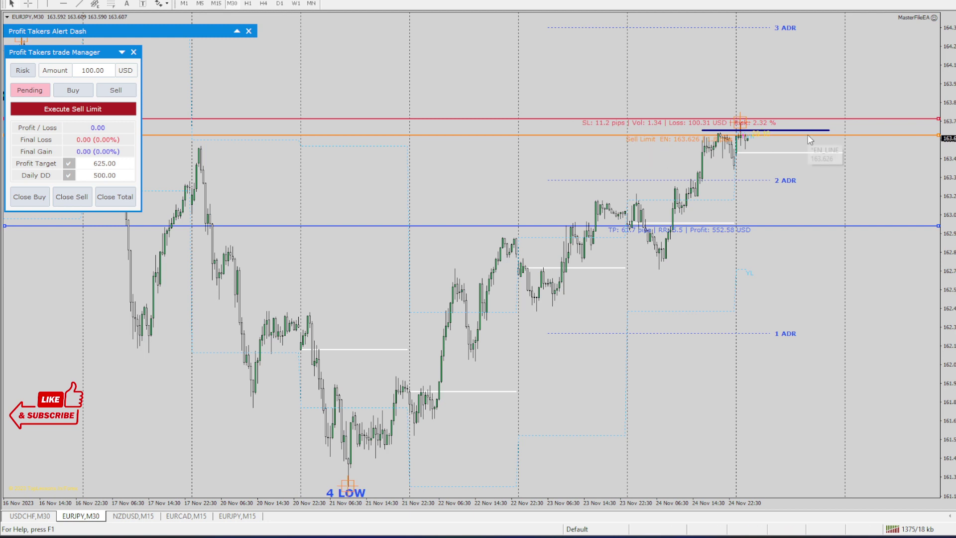
Lower the pending entry line to make a Sell Stop at 163.426 and extend the take profit to 61.0 pips.
{"action": "left_click_drag", "start_coordinate": [809, 135], "coordinate": [822, 178]}
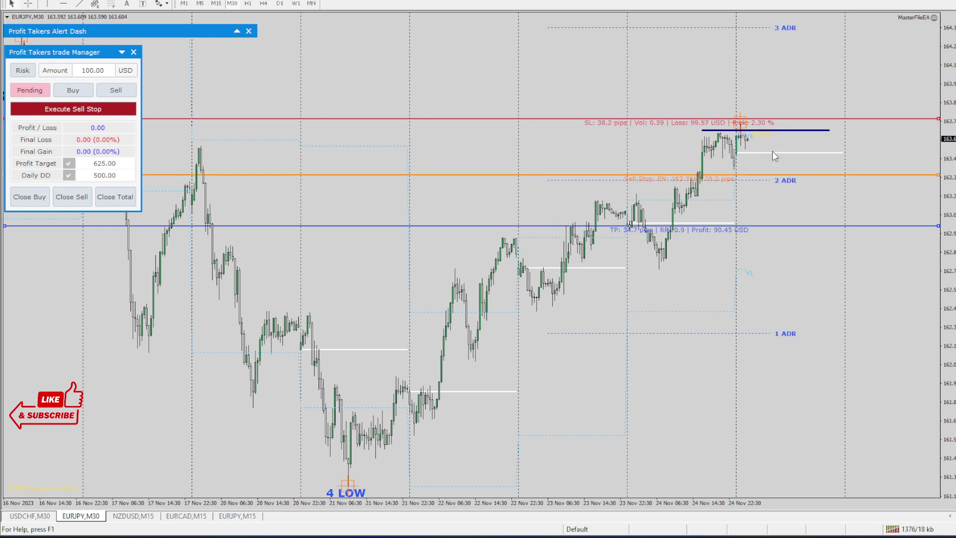
{"action": "mouse_move", "coordinate": [755, 174]}
{"action": "left_mouse_down"}
{"action": "mouse_move", "coordinate": [761, 157]}
{"action": "mouse_move", "coordinate": [761, 165]}
{"action": "left_mouse_up"}
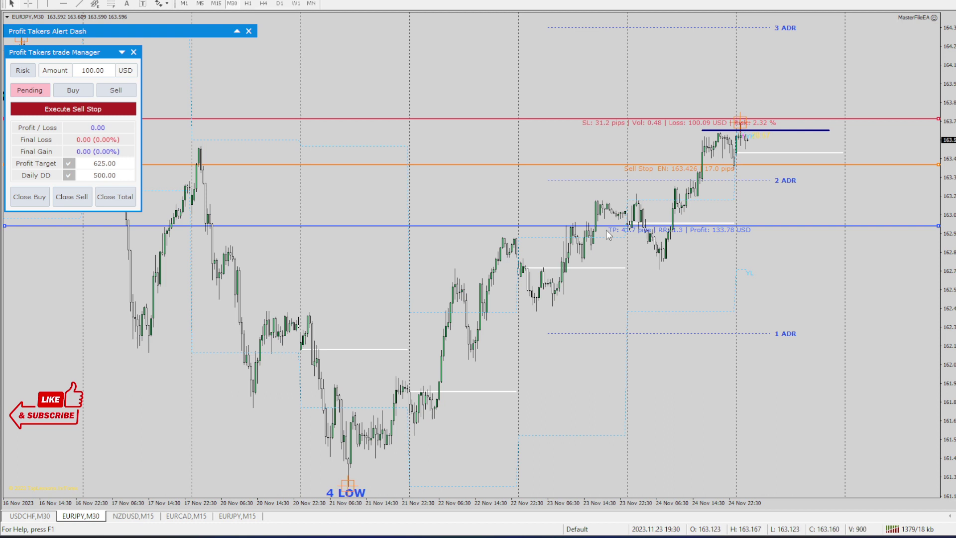
{"action": "left_click_drag", "start_coordinate": [778, 226], "coordinate": [862, 255]}
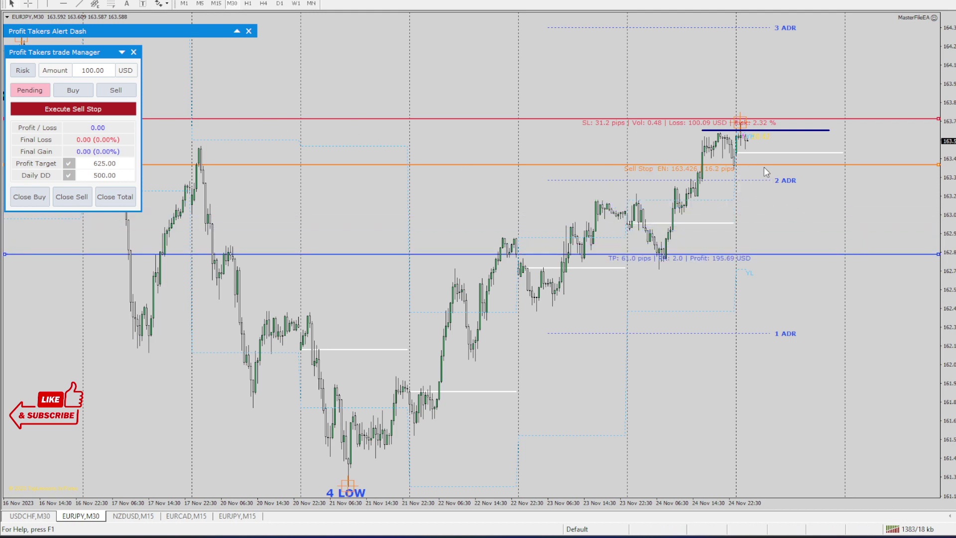
Preview a market Buy order on EURJPY and change it to a pending buy order.
{"action": "left_click", "coordinate": [74, 90]}
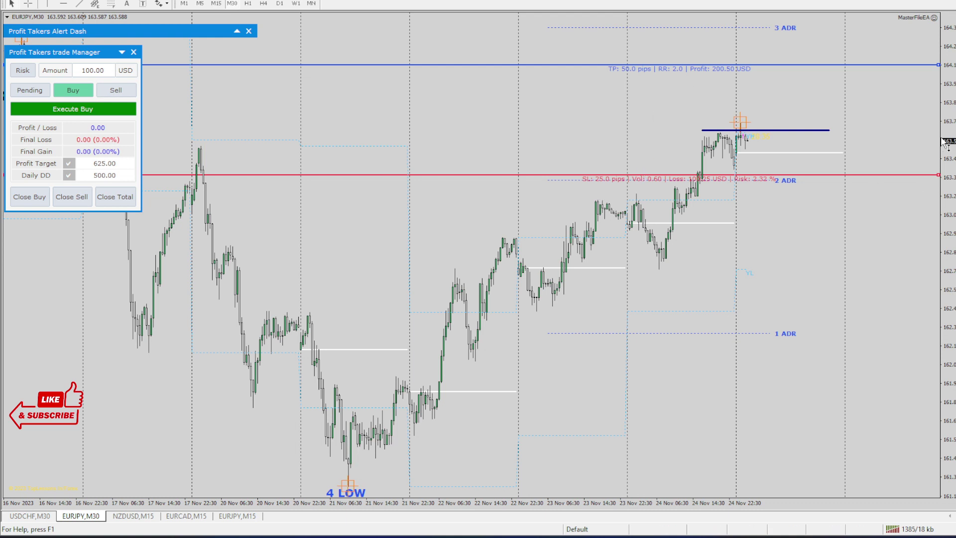
{"action": "left_click_drag", "start_coordinate": [945, 143], "coordinate": [953, 165]}
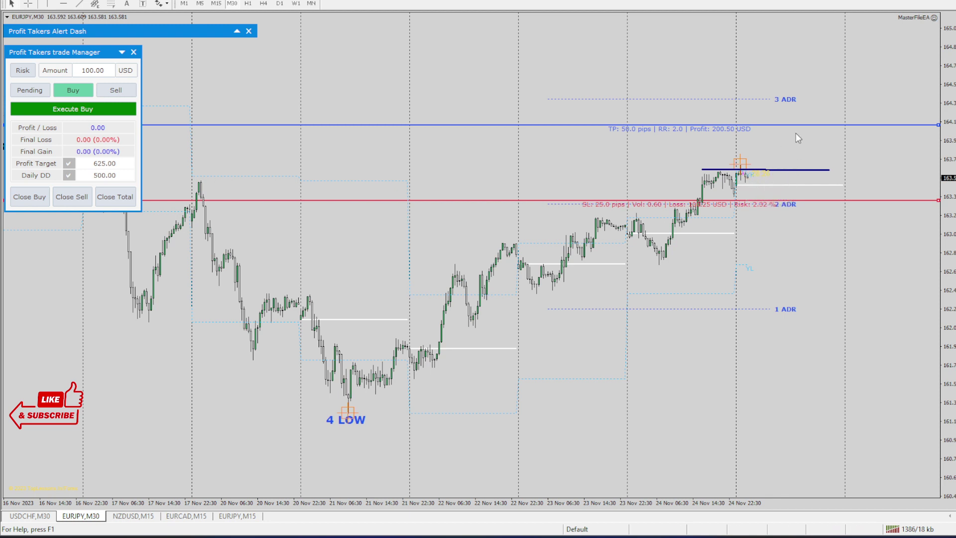
{"action": "left_click", "coordinate": [31, 90]}
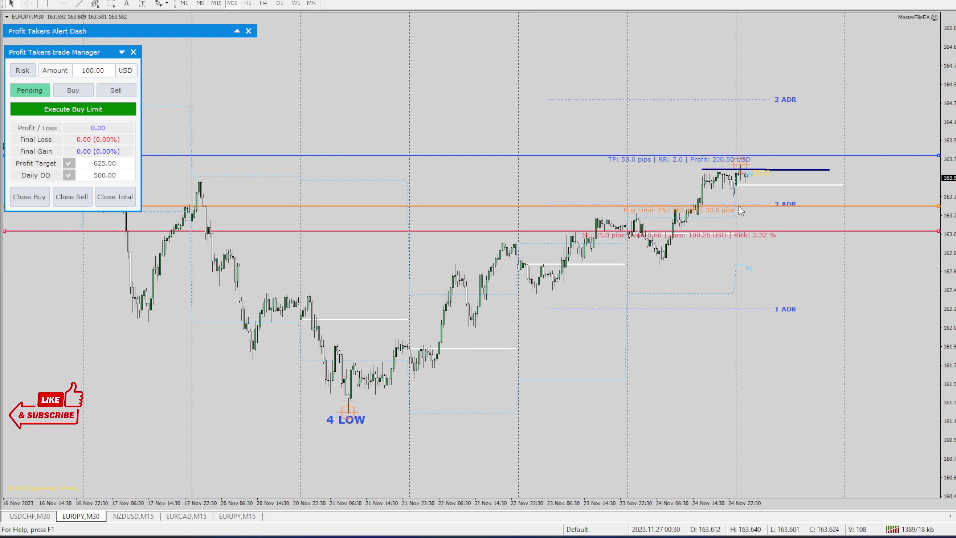
Raise the pending entry line to make a Buy Stop at 163.799 and move the take profit up to the 3 ADR level.
{"action": "left_click_drag", "start_coordinate": [741, 210], "coordinate": [789, 172]}
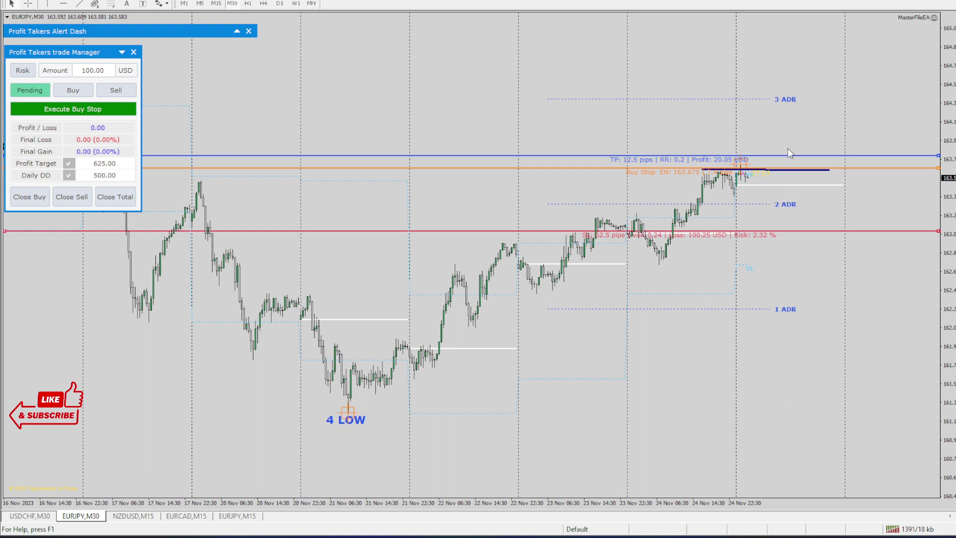
{"action": "left_click_drag", "start_coordinate": [786, 155], "coordinate": [796, 99]}
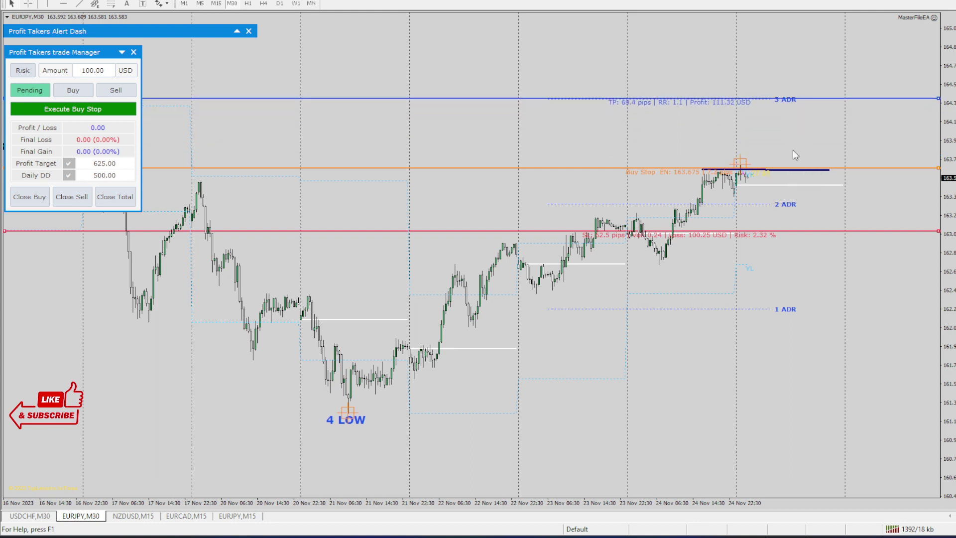
{"action": "left_click_drag", "start_coordinate": [785, 168], "coordinate": [787, 157]}
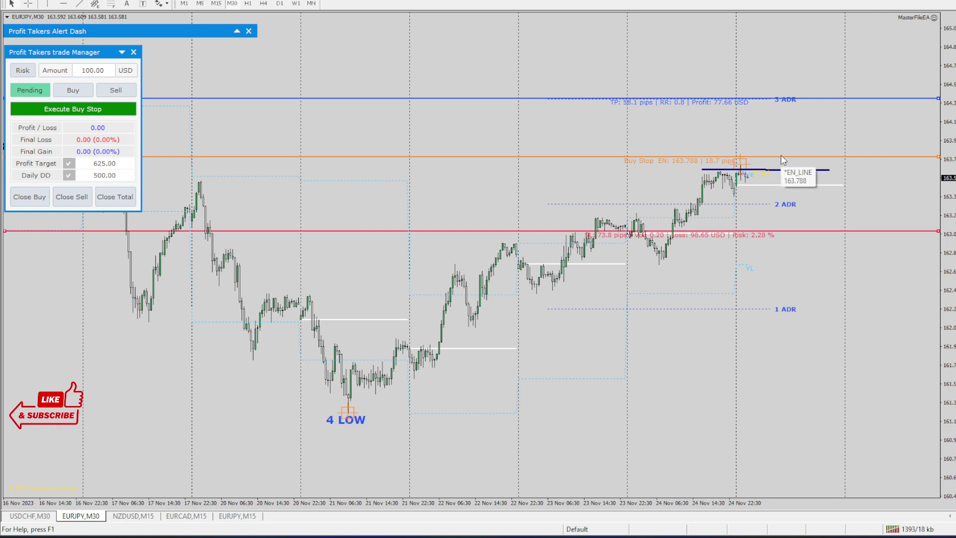
{"action": "left_click_drag", "start_coordinate": [781, 156], "coordinate": [786, 155]}
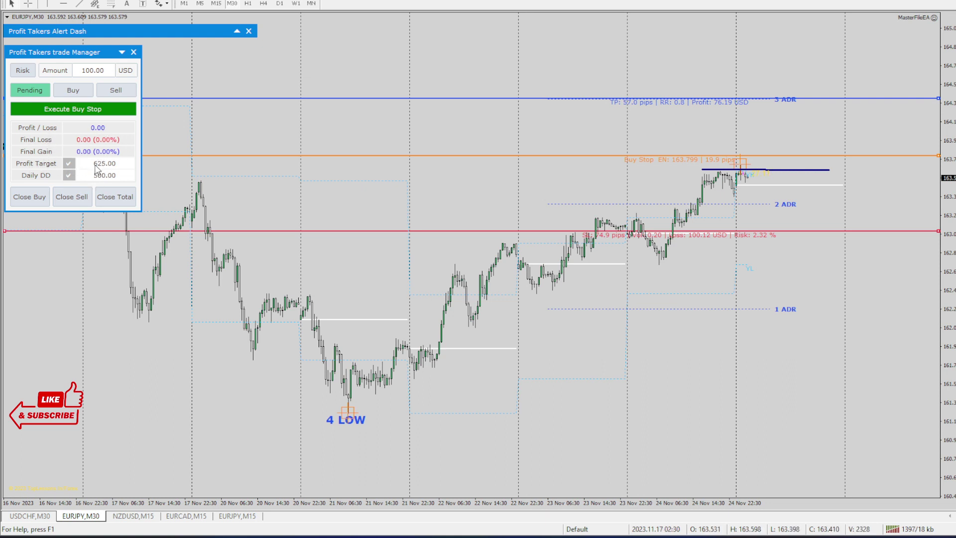
Toggle the trade manager's Profit Target and Daily DD options and try editing the Daily DD value, leaving it at 500.00.
{"action": "left_click", "coordinate": [70, 165]}
{"action": "left_click", "coordinate": [69, 176]}
{"action": "left_click", "coordinate": [68, 177]}
{"action": "left_click", "coordinate": [114, 175]}
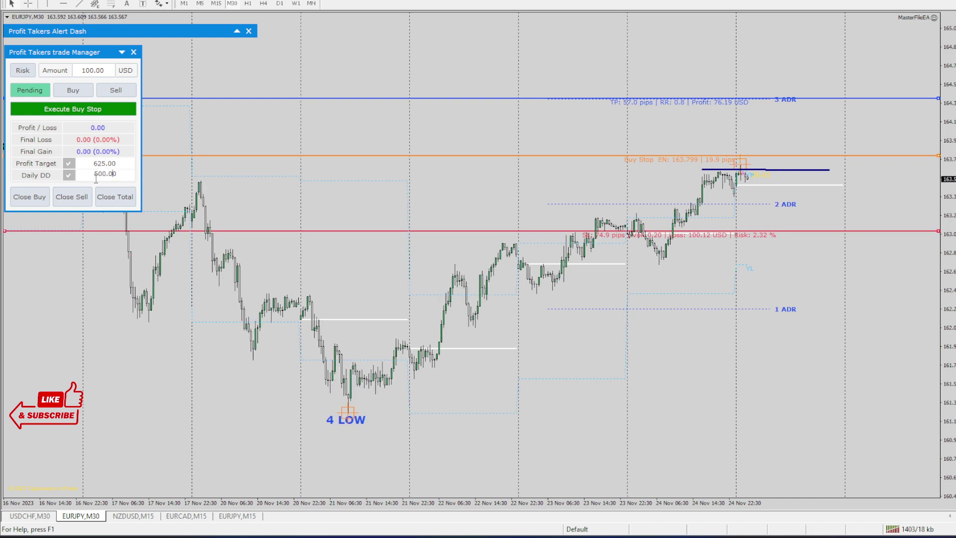
{"action": "key", "text": "ctrl+a"}
{"action": "key", "text": "Return"}
Move the collapsed trade manager back beside the Alert Dash and expand both panels.
{"action": "left_click", "coordinate": [122, 53]}
{"action": "left_click", "coordinate": [237, 31]}
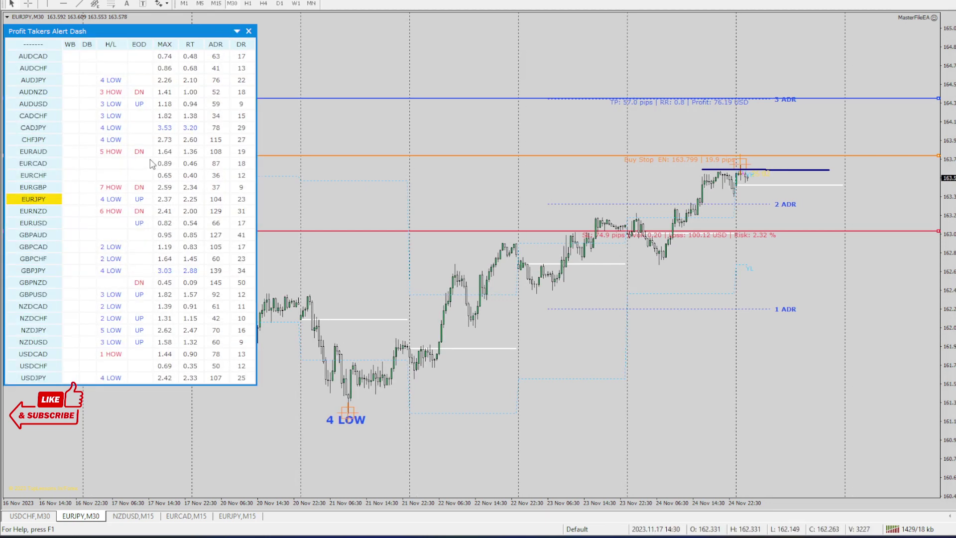
{"action": "left_click", "coordinate": [237, 31]}
{"action": "left_click_drag", "start_coordinate": [79, 56], "coordinate": [336, 33]}
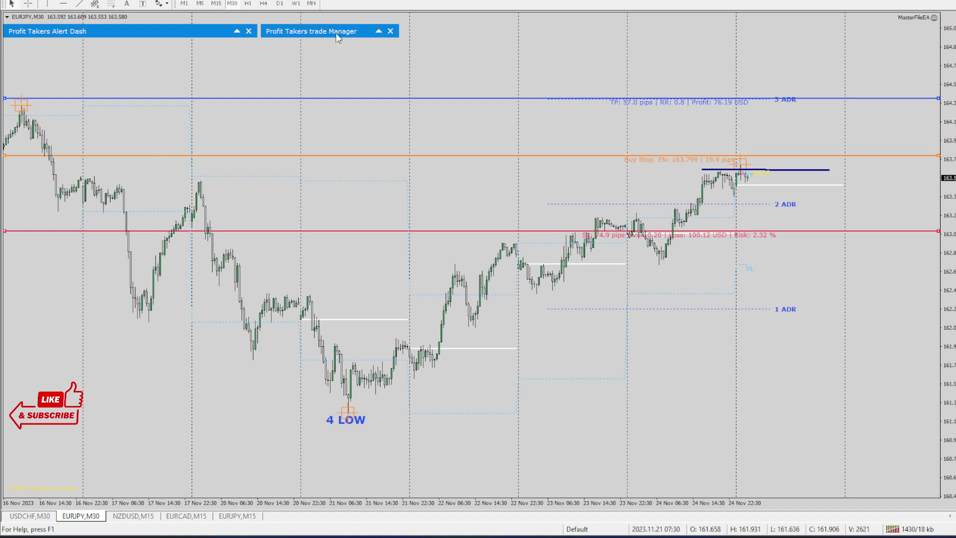
{"action": "left_click", "coordinate": [234, 31]}
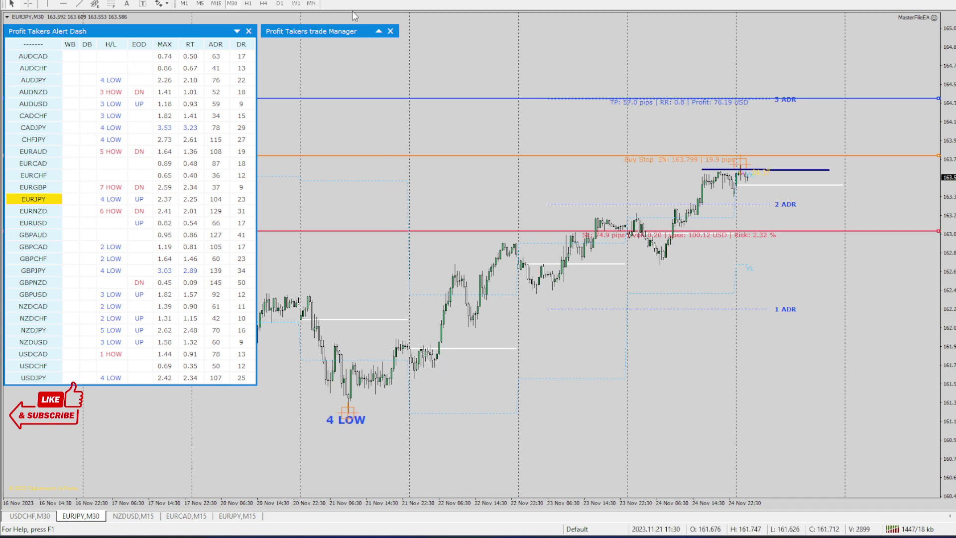
{"action": "left_click", "coordinate": [378, 32]}
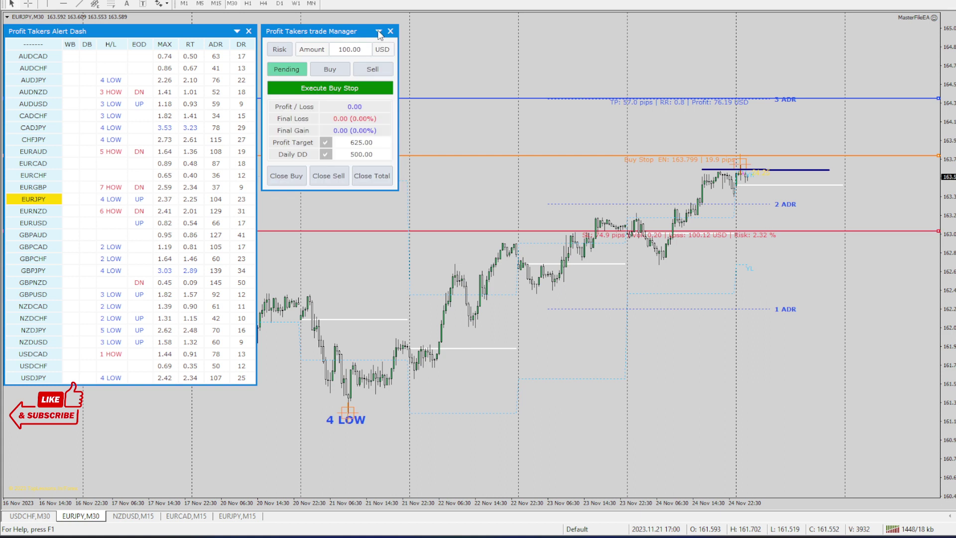